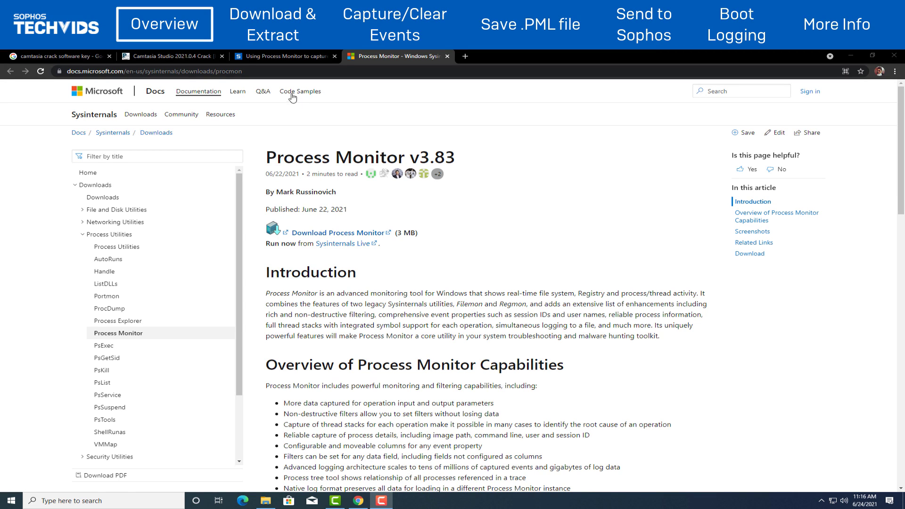
Download ProcessMonitor.zip from the Microsoft Docs page and reveal it in the Downloads folder
click(250, 71)
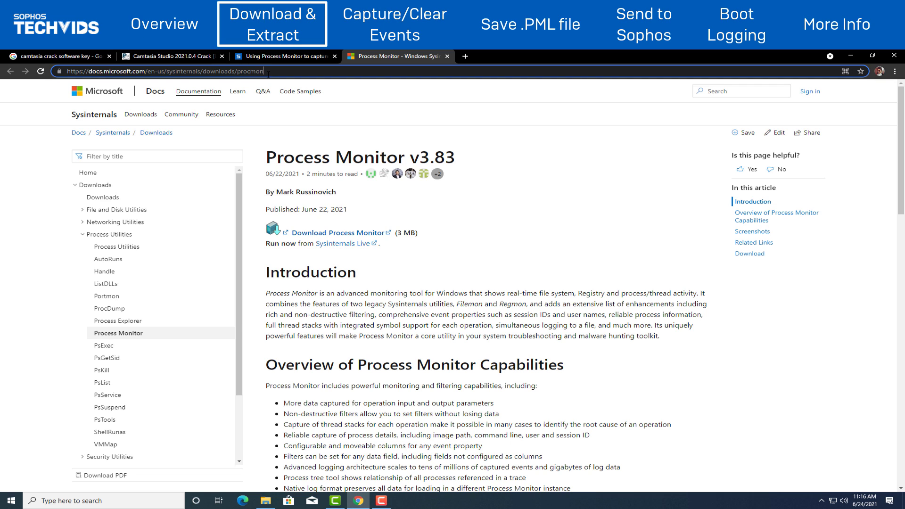
drag(268, 74, 43, 80)
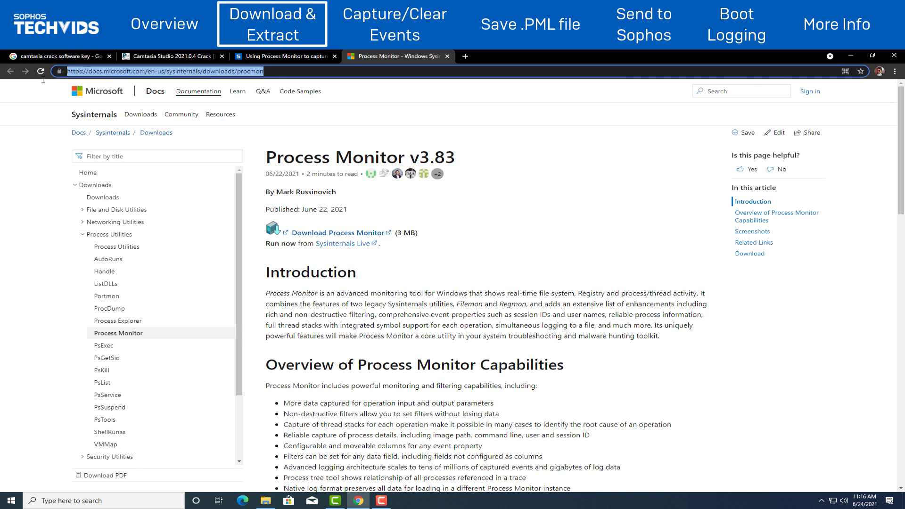
click(347, 237)
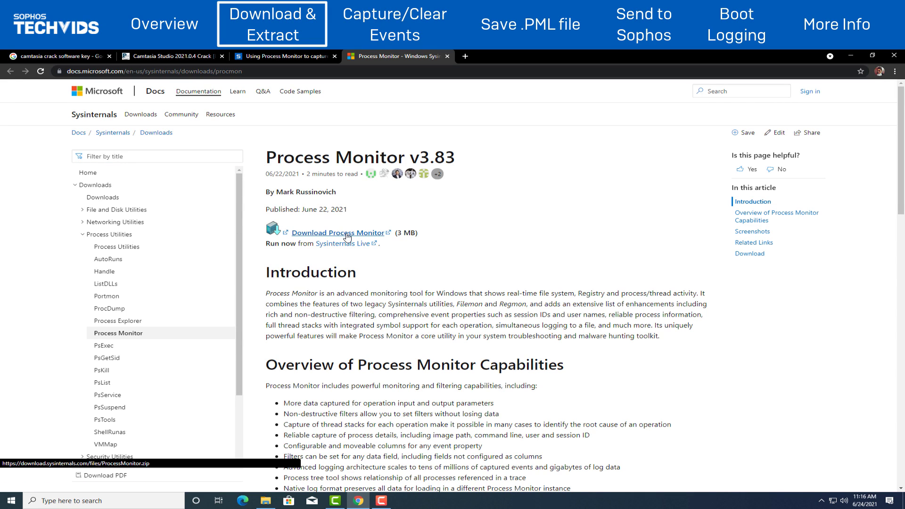
click(100, 480)
click(119, 451)
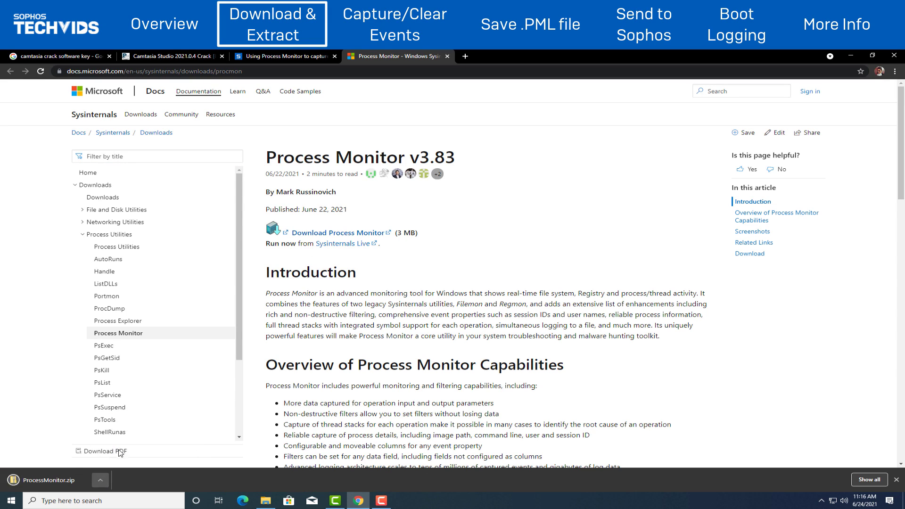
Extract ProcessMonitor.zip into a ProcessMonitor folder
right_click(321, 190)
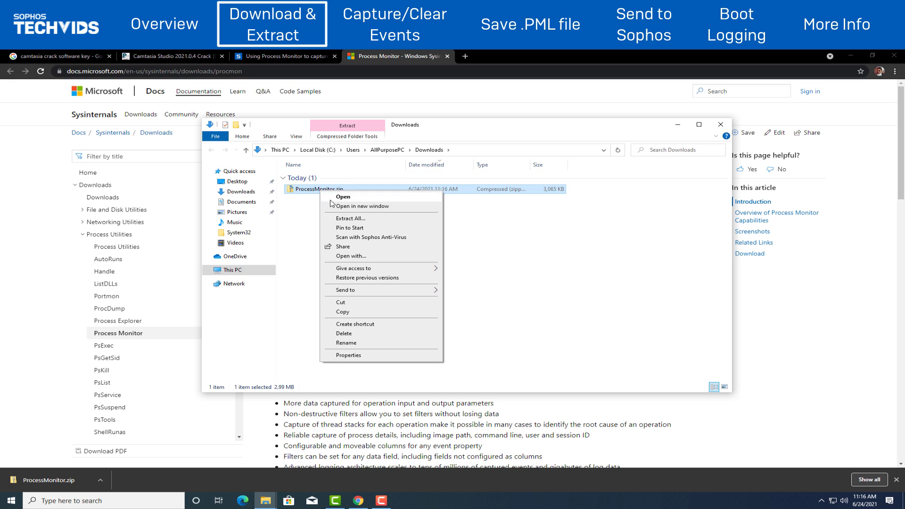
click(333, 218)
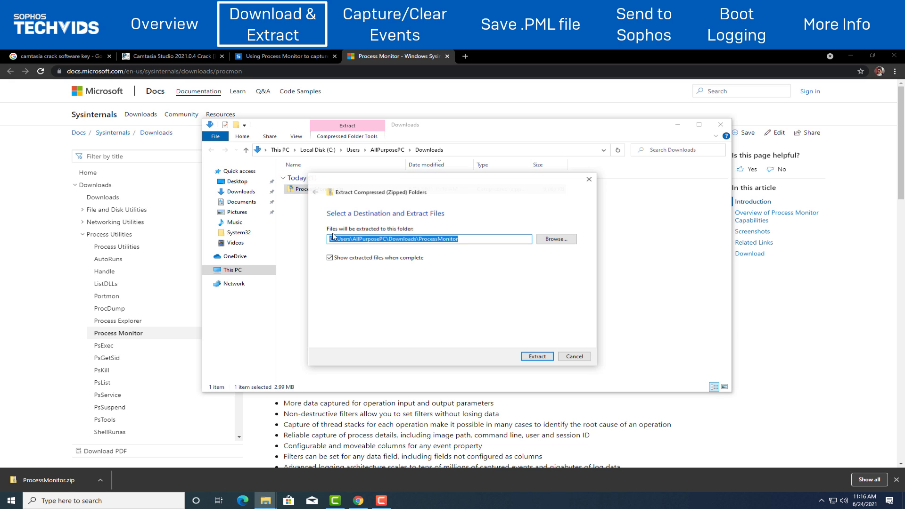
click(545, 357)
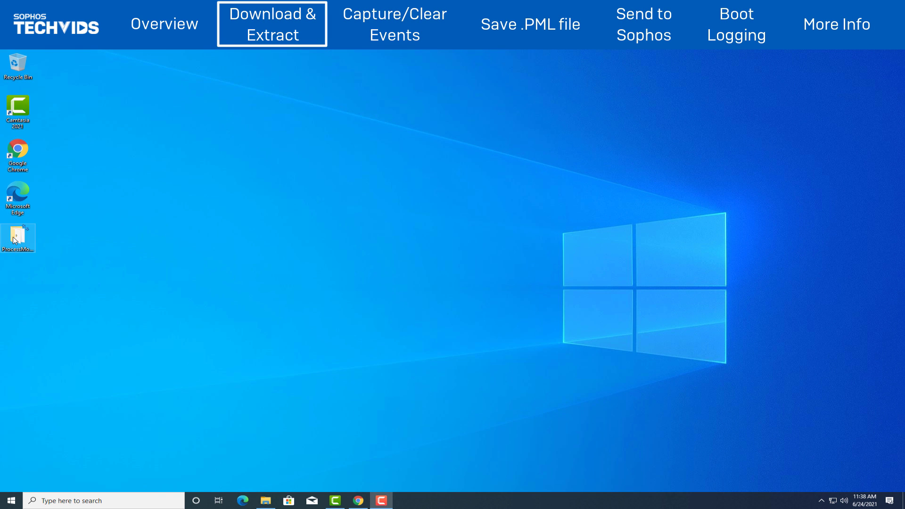
Run Procmon.exe from the extracted ProcessMonitor folder as administrator
double_click(14, 240)
click(185, 192)
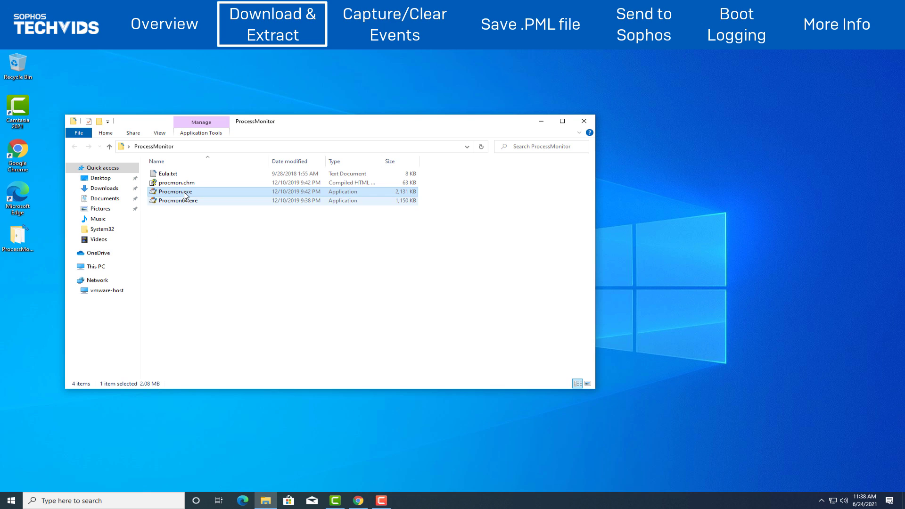
right_click(184, 194)
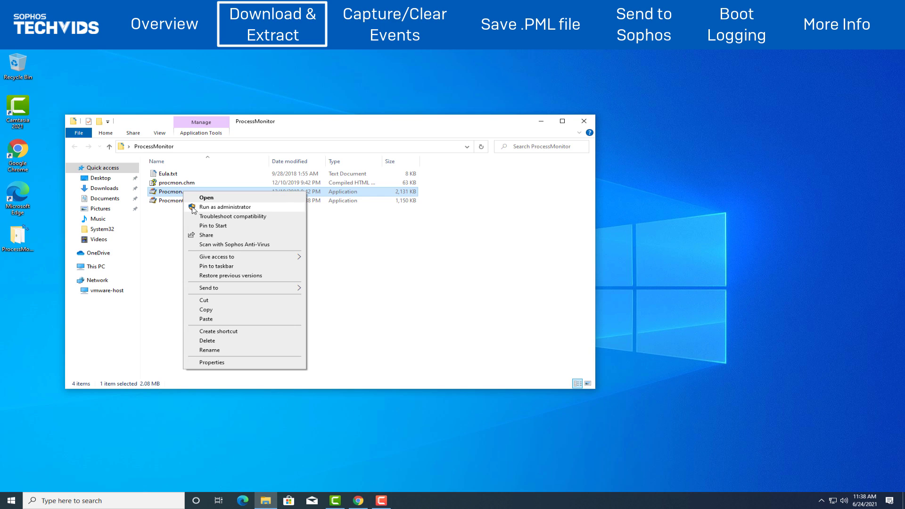
click(192, 207)
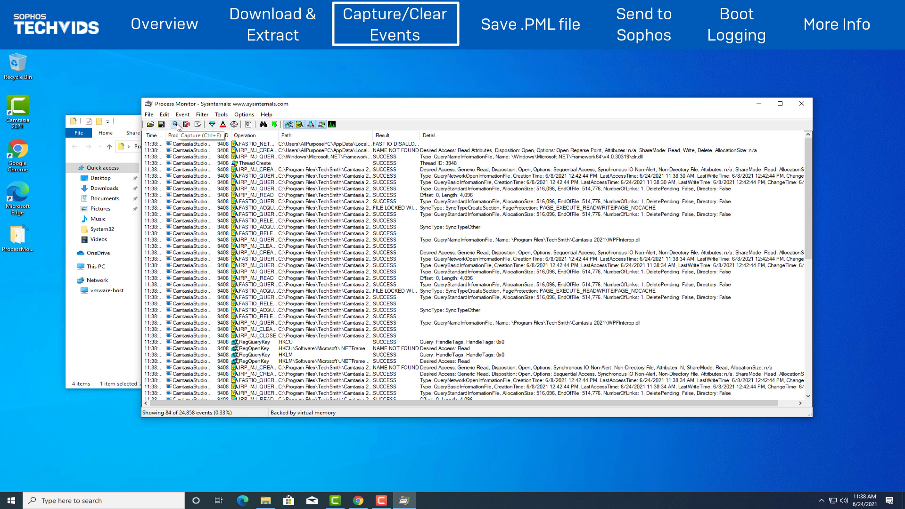
Stop the running capture and clear all logged events from the list
click(176, 125)
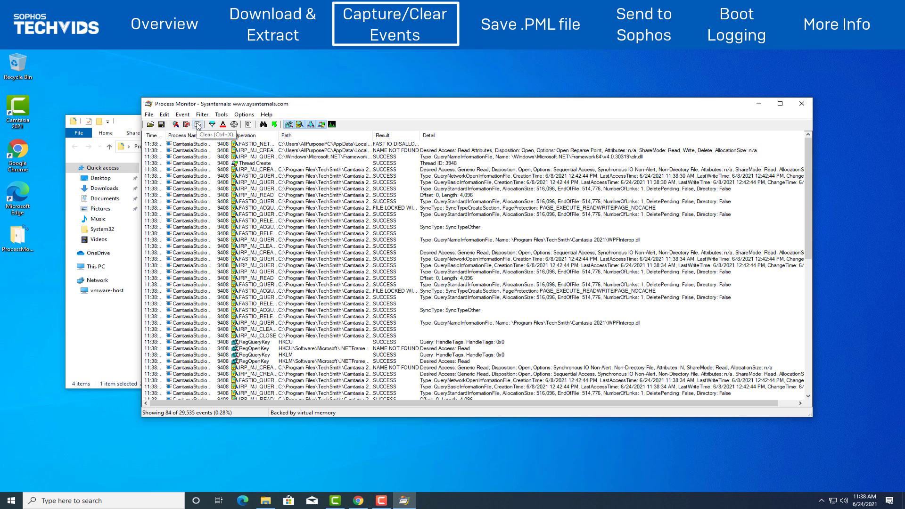
click(197, 124)
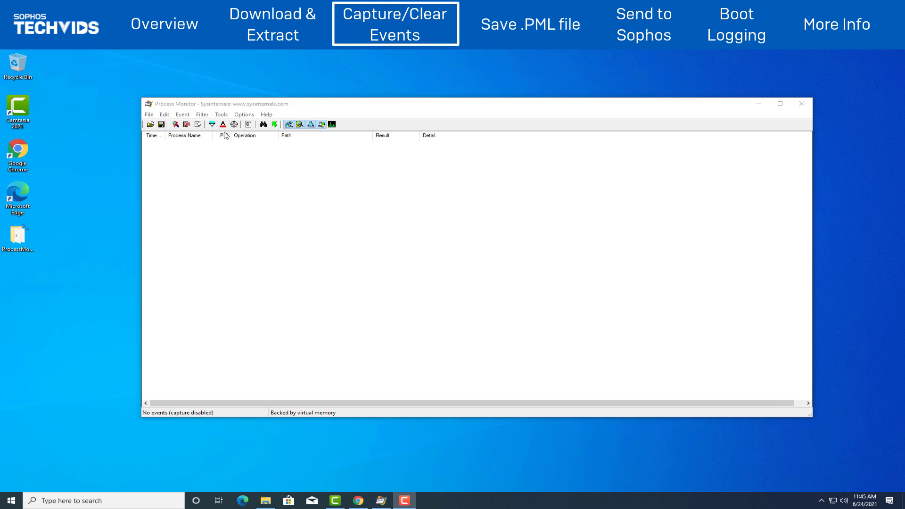
Resume capturing and turn on Enable Advanced Output from the Filter menu
click(175, 125)
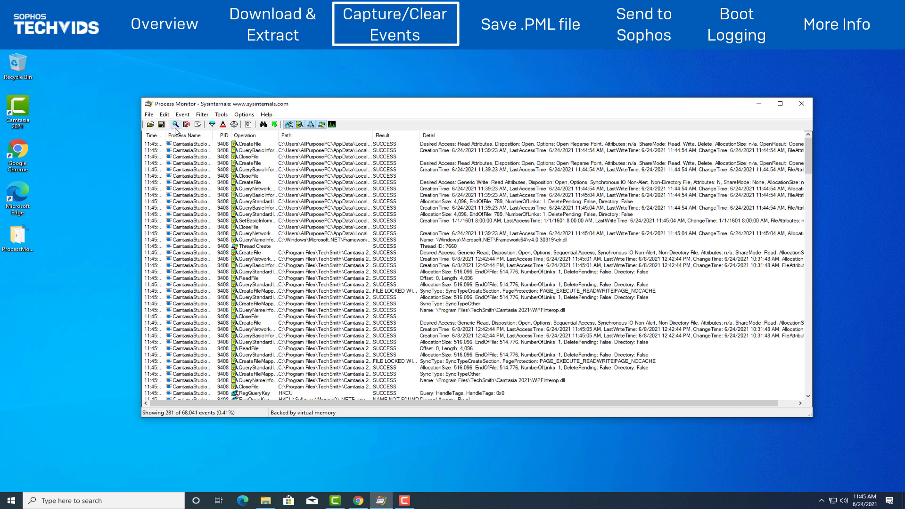
click(200, 115)
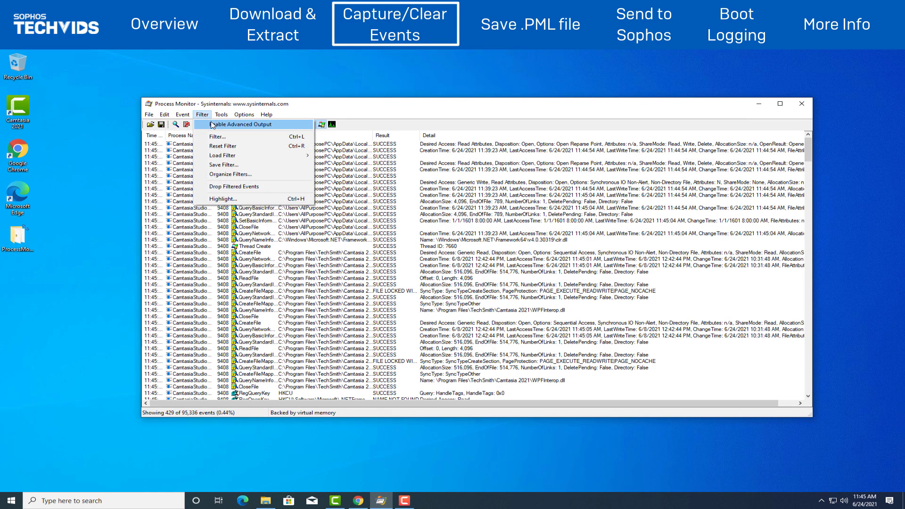
click(214, 125)
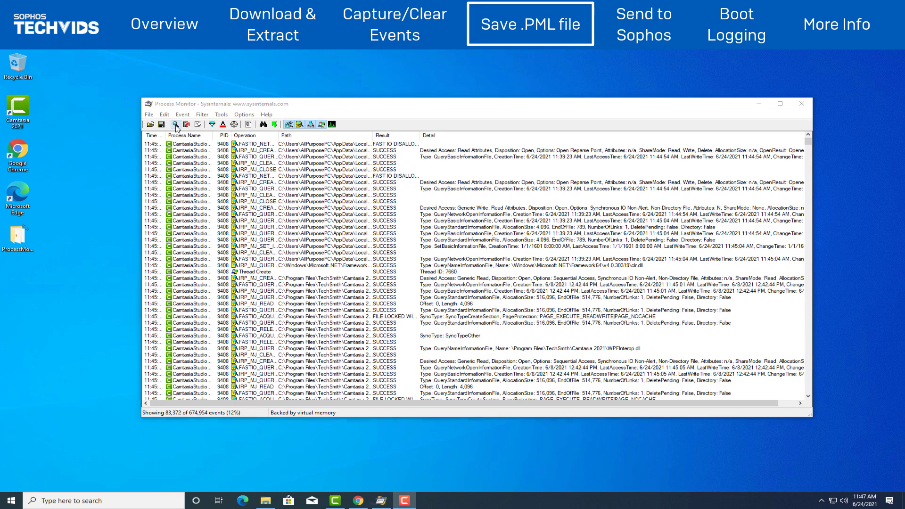
Stop capturing and save all events as Logfile.PML in native PML format
click(177, 127)
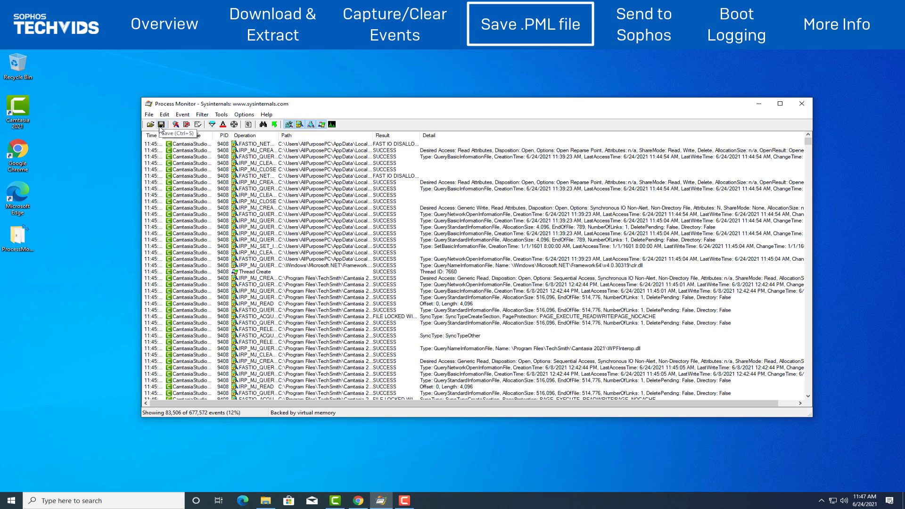
click(160, 125)
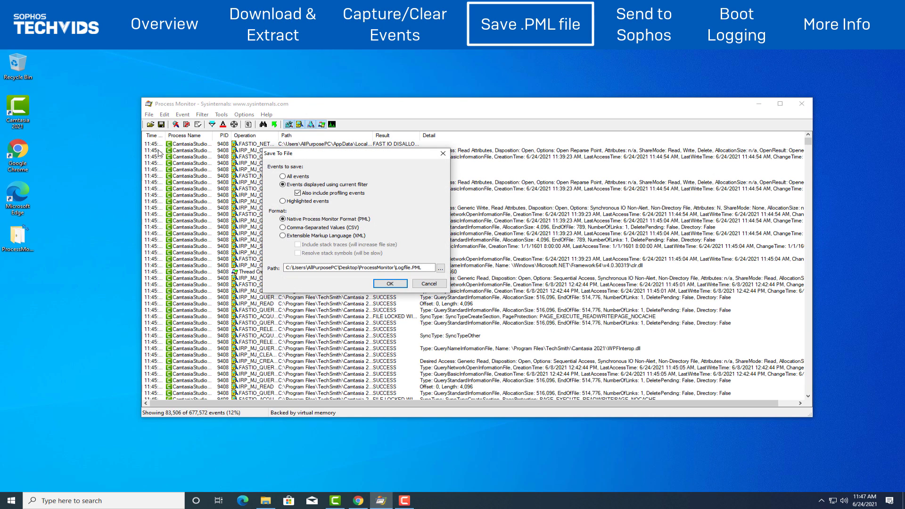
click(282, 177)
click(387, 284)
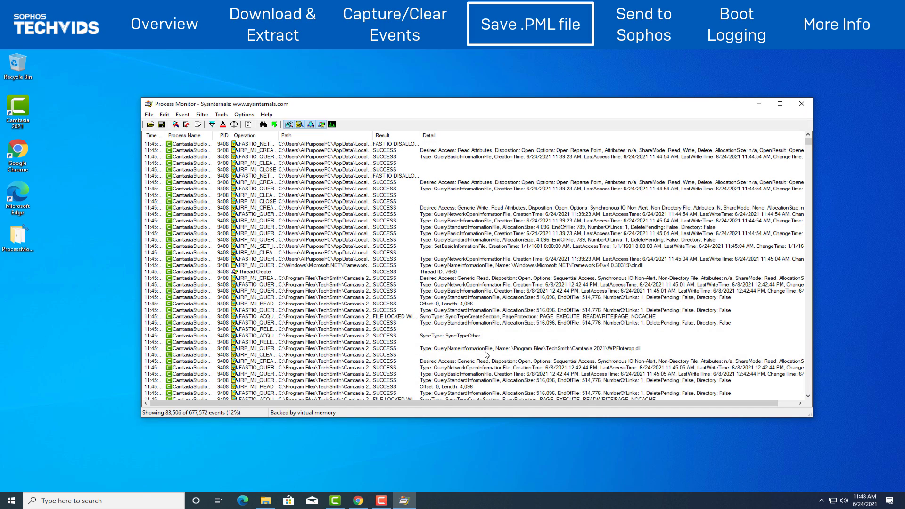
Close Process Monitor and rename Logfile.PML to 'Process Monitor logs' in the ProcessMonitor folder
click(801, 103)
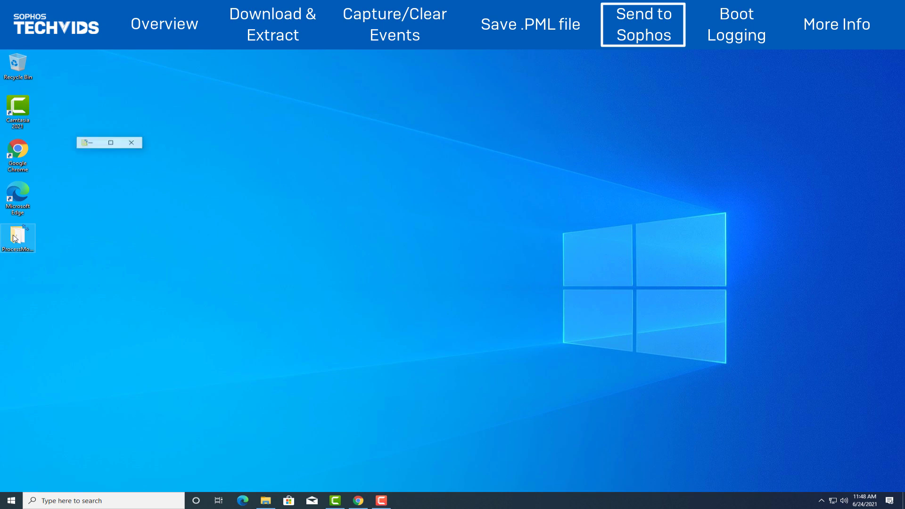
double_click(15, 237)
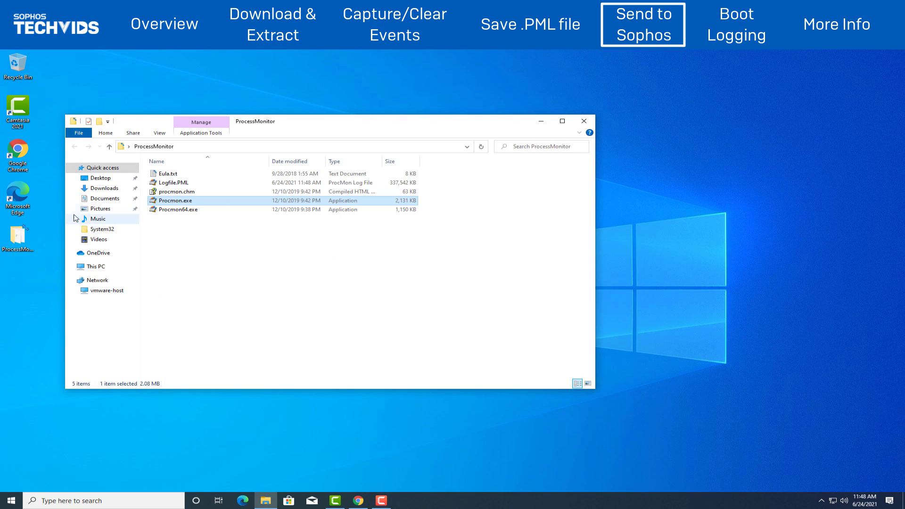
right_click(170, 185)
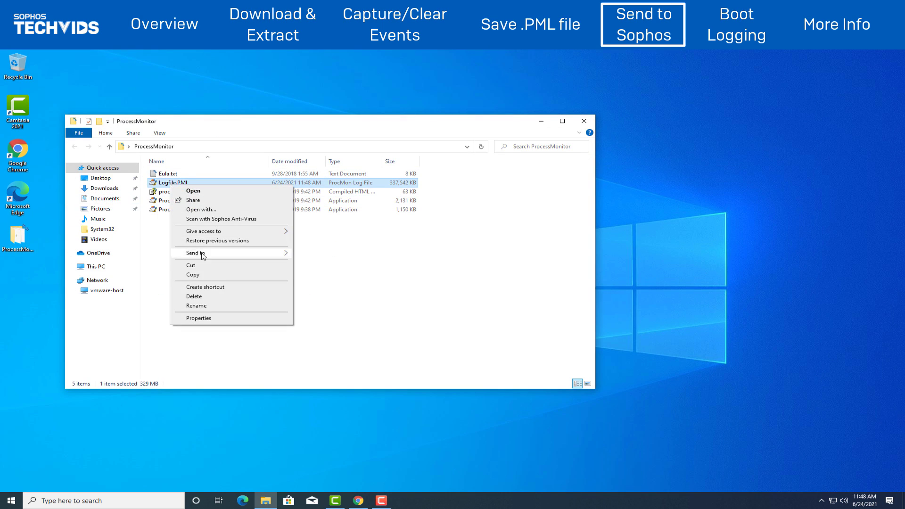
click(193, 306)
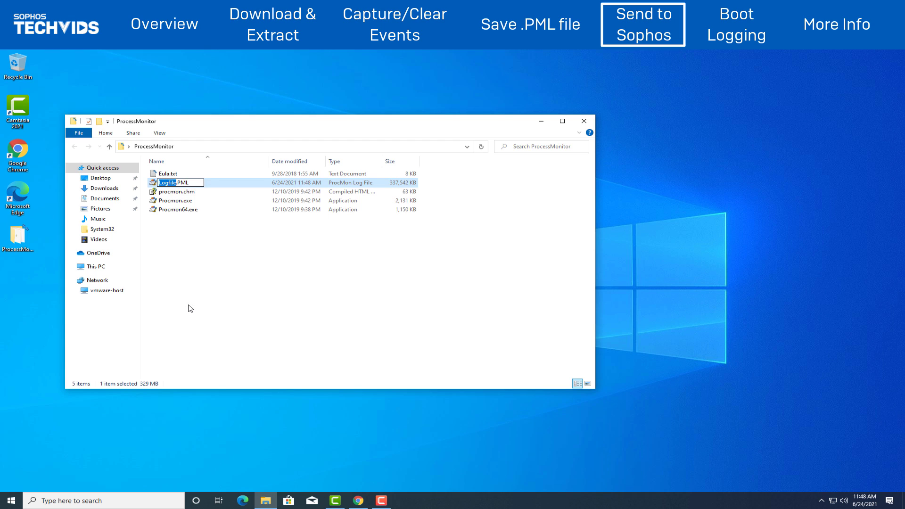
text(Process Monitor logs)
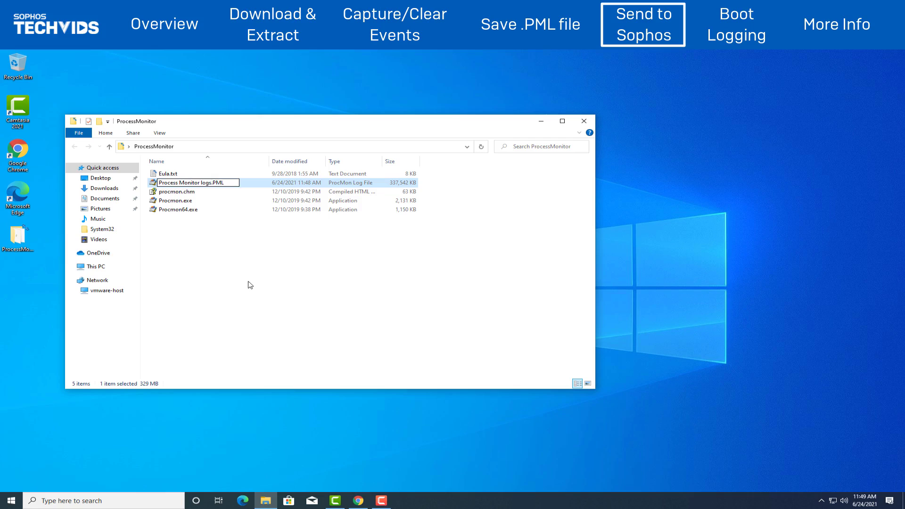
key(Return)
Compress the log file into Process Monitor logs.zip, keeping the suggested name
right_click(192, 184)
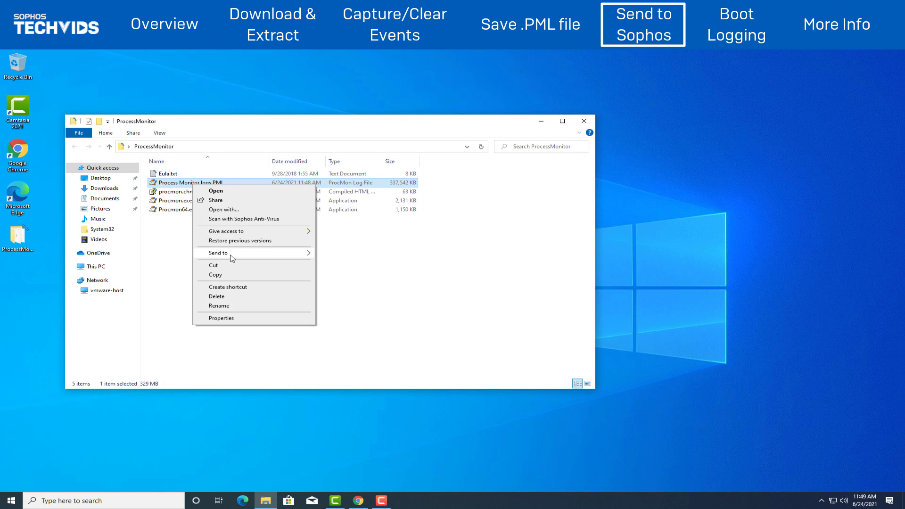
mouse_move(231, 254)
click(347, 267)
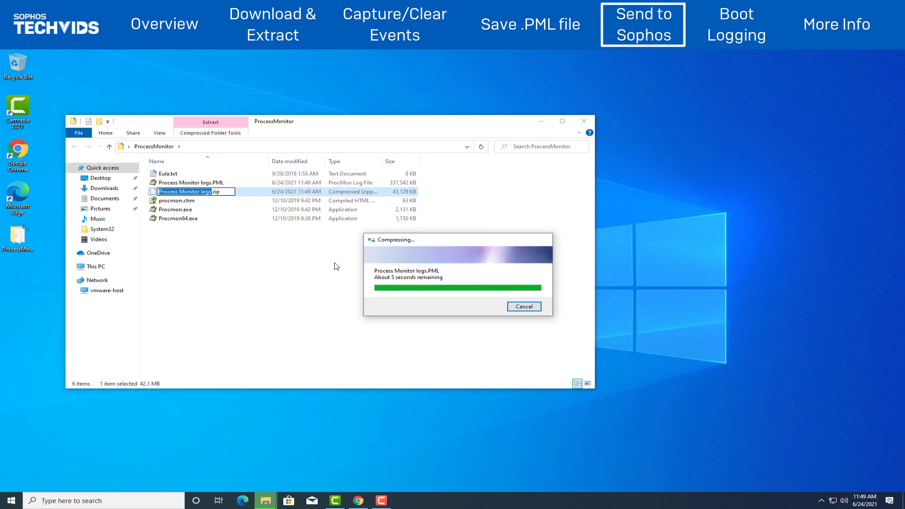
click(232, 257)
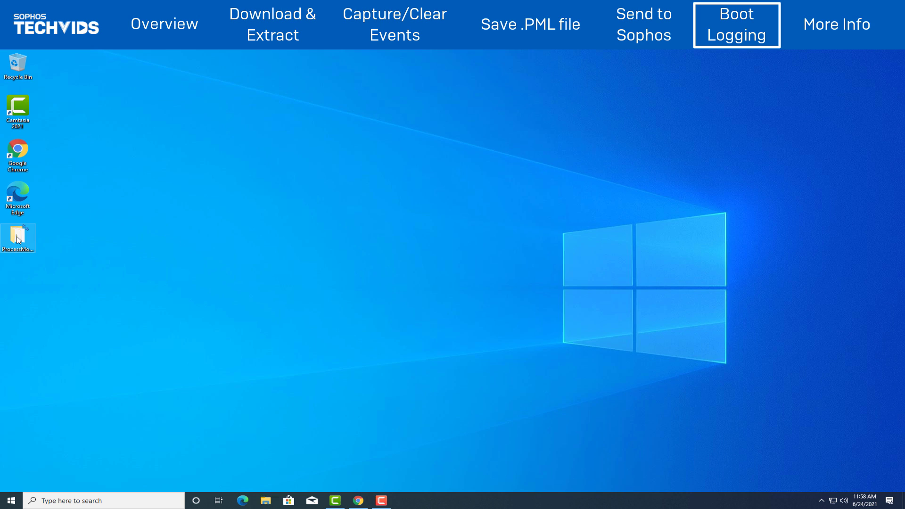
Relaunch Procmon.exe from the Desktop ProcessMonitor folder with administrator rights
double_click(18, 239)
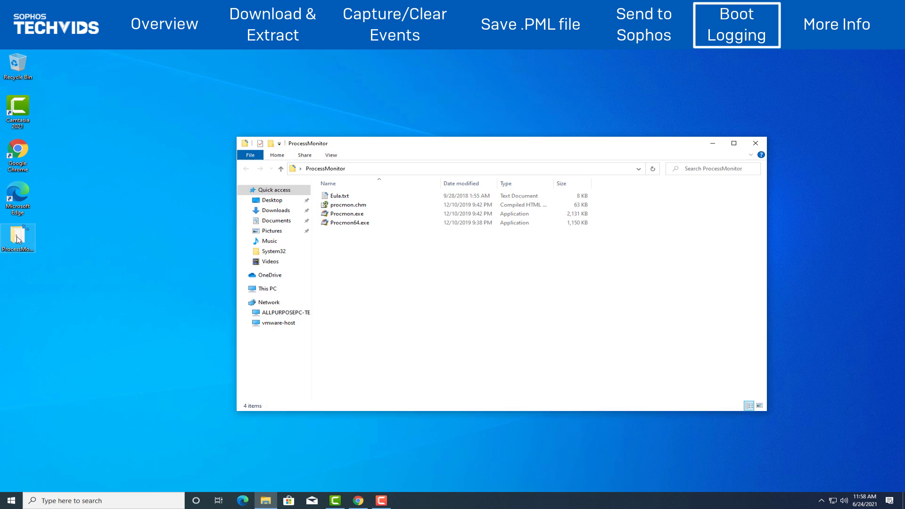
click(346, 215)
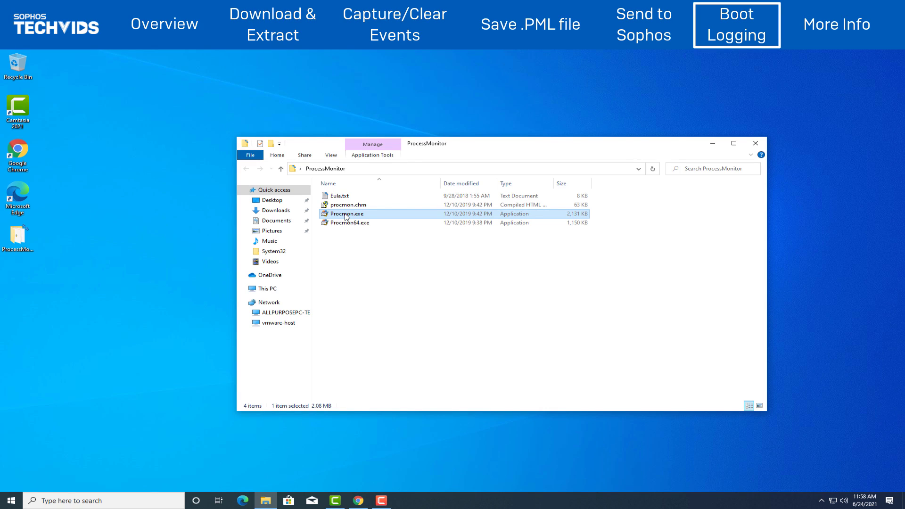
right_click(347, 215)
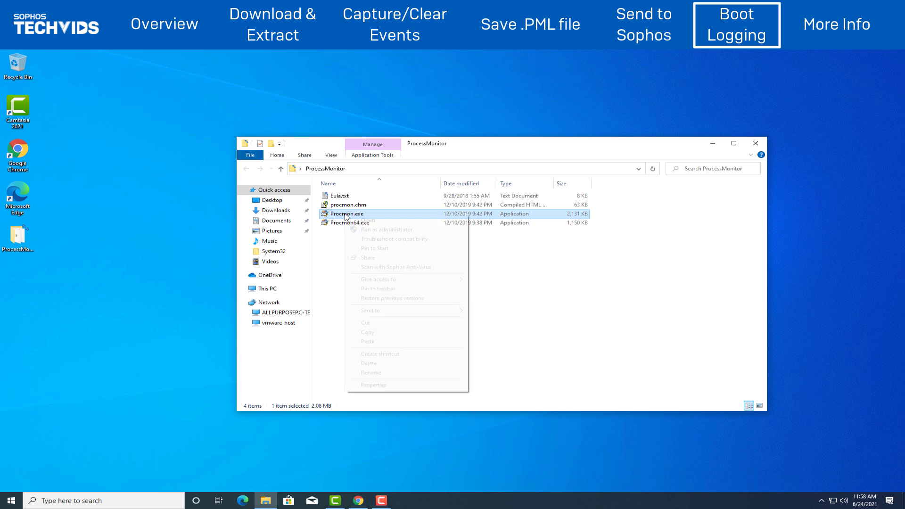
click(363, 229)
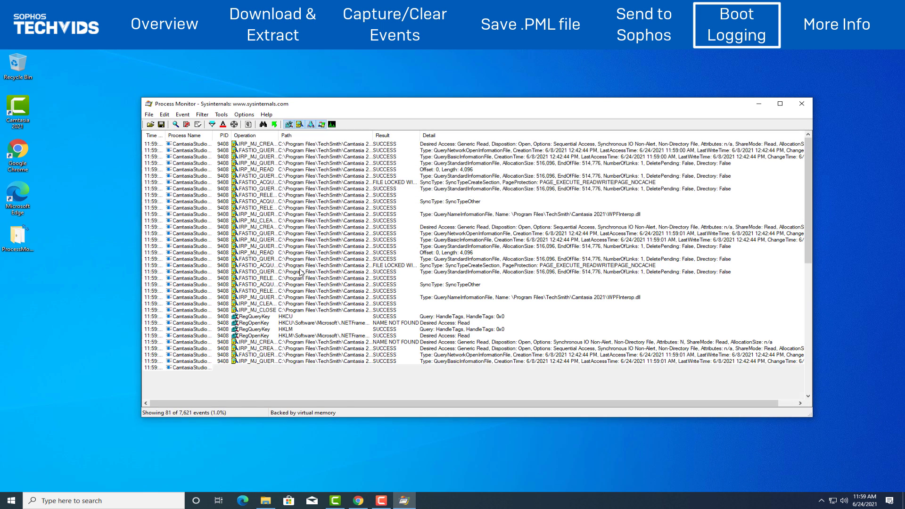
Stop capturing, clear the events, and enable boot logging from the Options menu
key(ctrl+e)
key(ctrl+x)
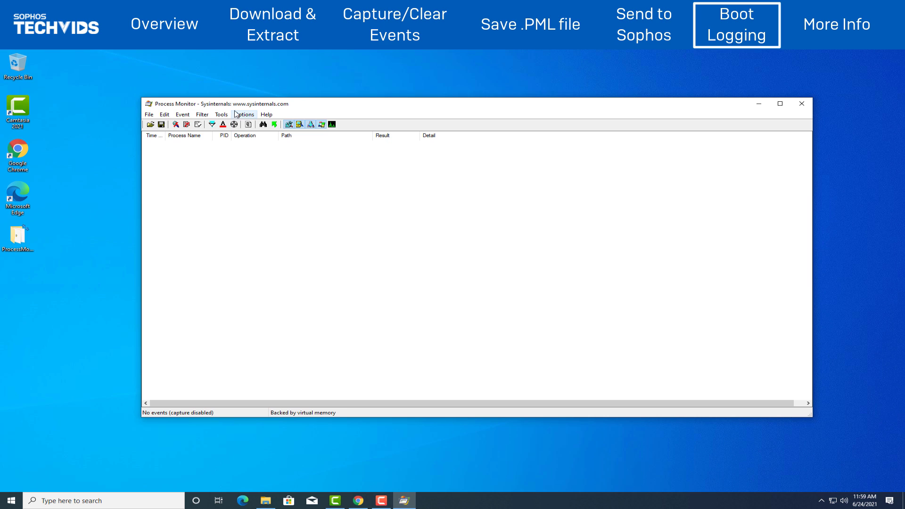
click(245, 115)
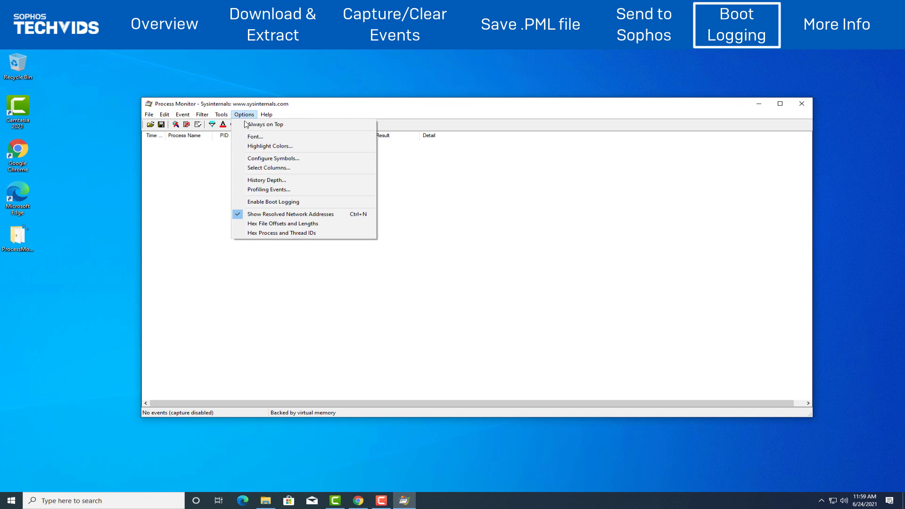
click(273, 201)
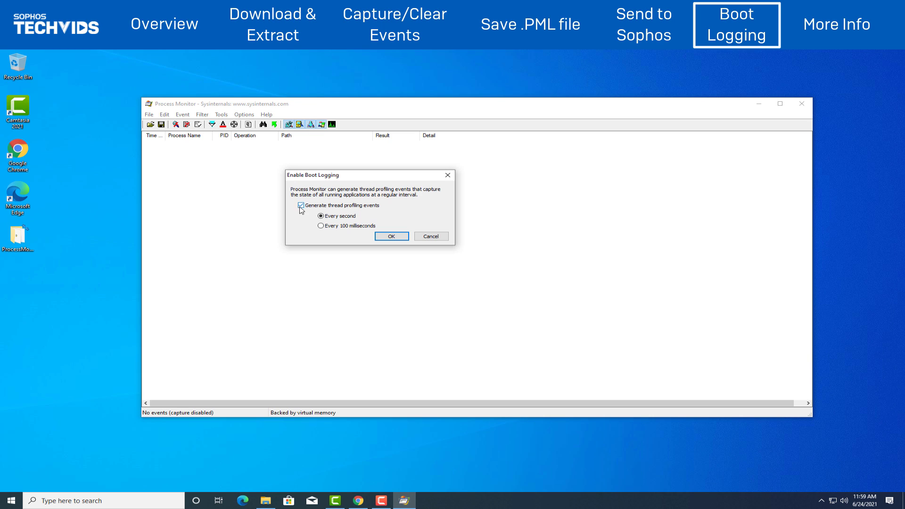
click(391, 237)
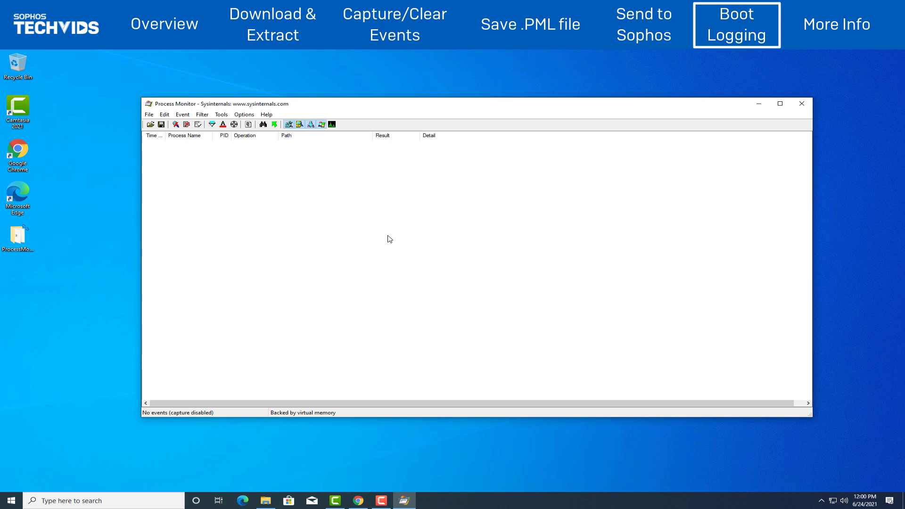
Restart Windows from the Start menu's power options to record boot activity
click(202, 115)
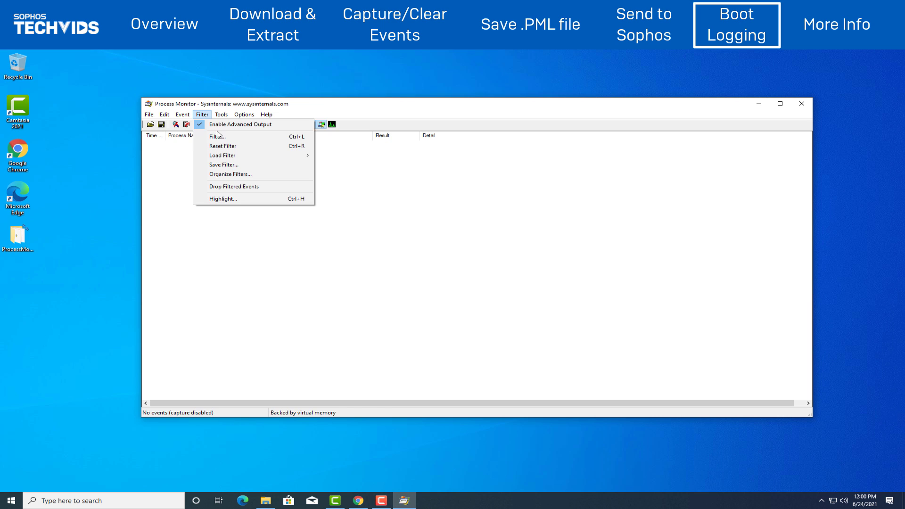
click(180, 178)
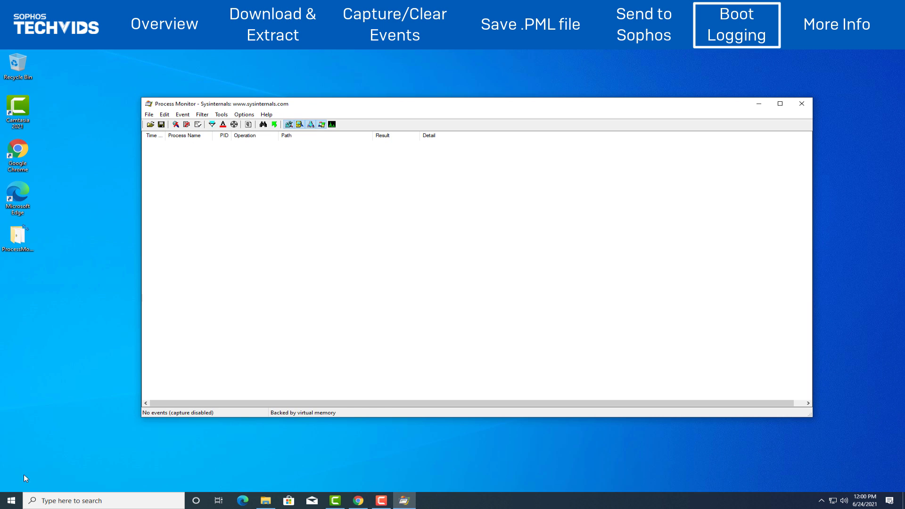
click(11, 500)
click(19, 481)
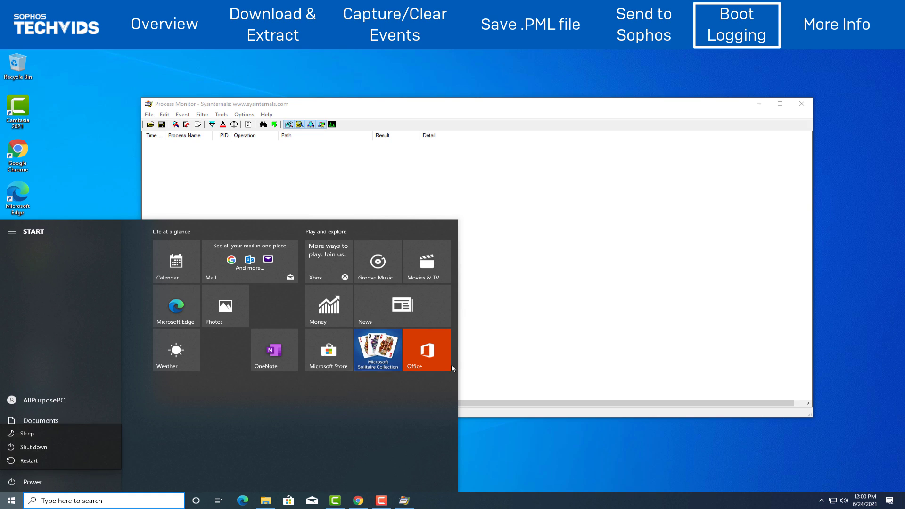
key(Escape)
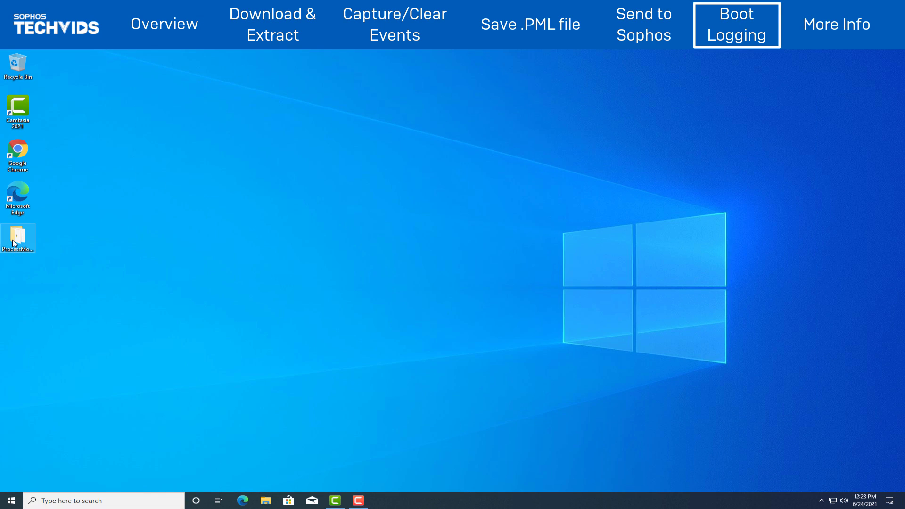
Launch Procmon.exe and save the boot-time log as Bootlog.pml in Desktop\ProcessMonitor
double_click(14, 240)
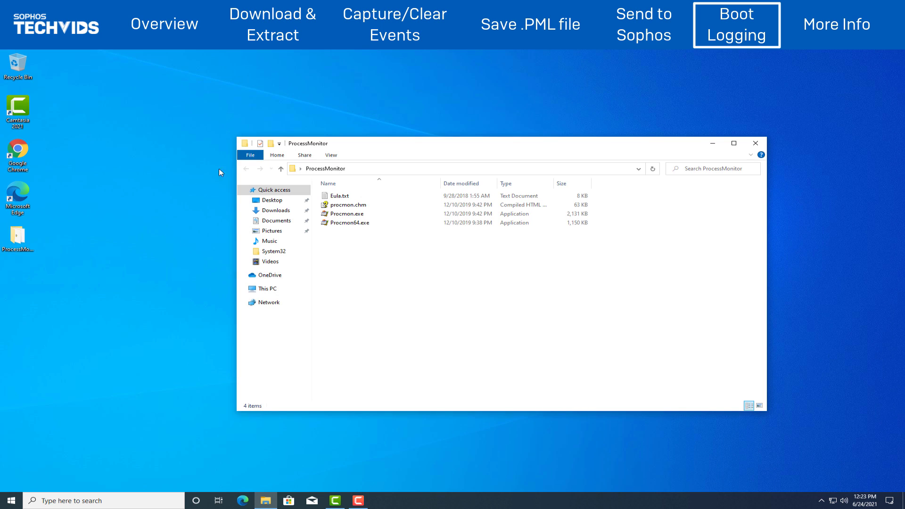
click(349, 215)
double_click(348, 214)
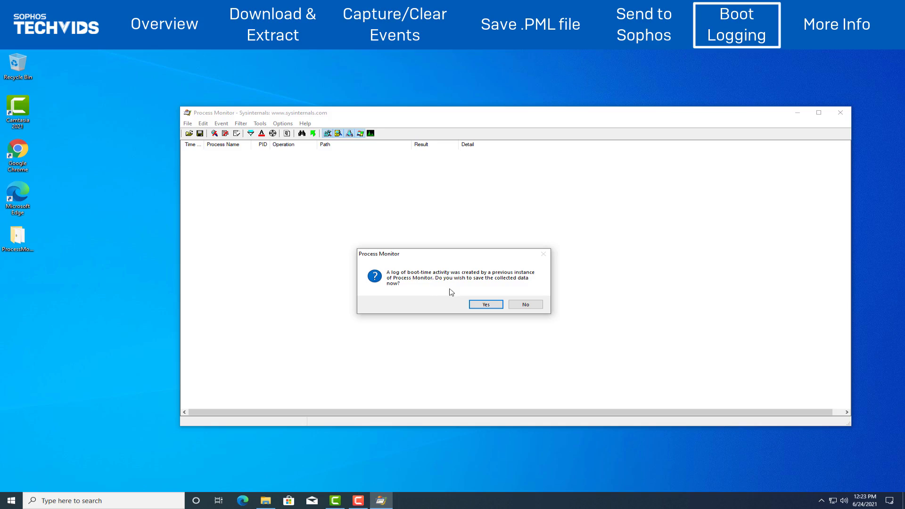
click(479, 306)
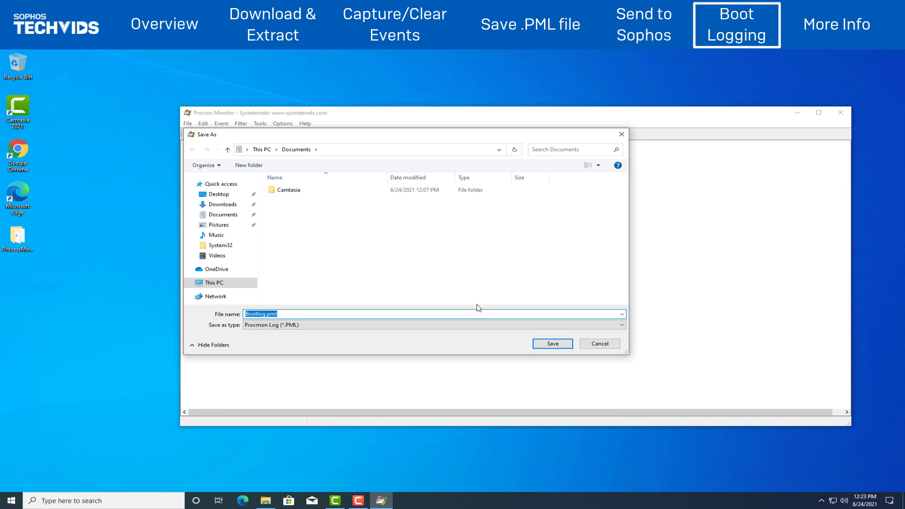
click(219, 194)
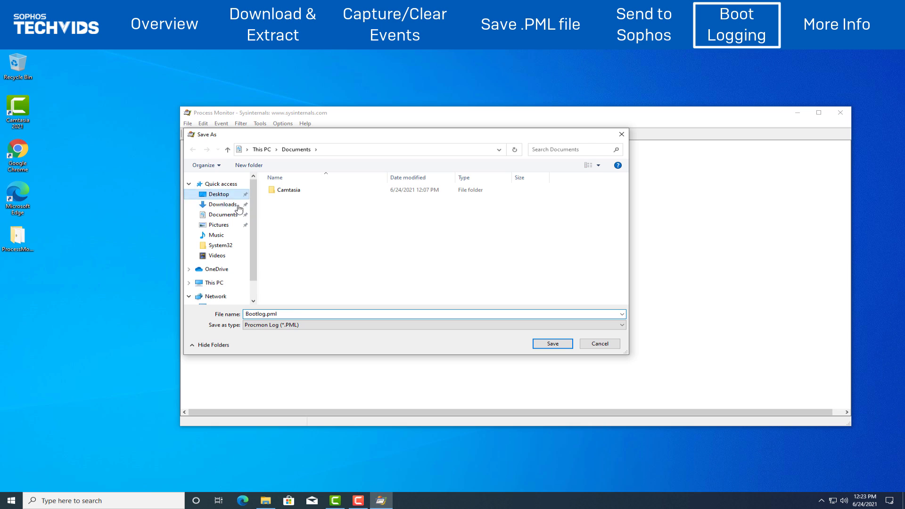
click(553, 344)
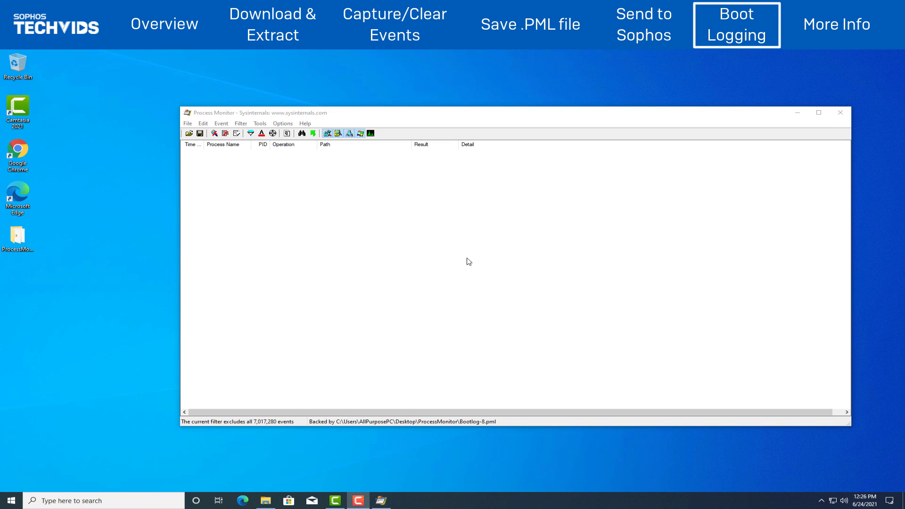
click(841, 114)
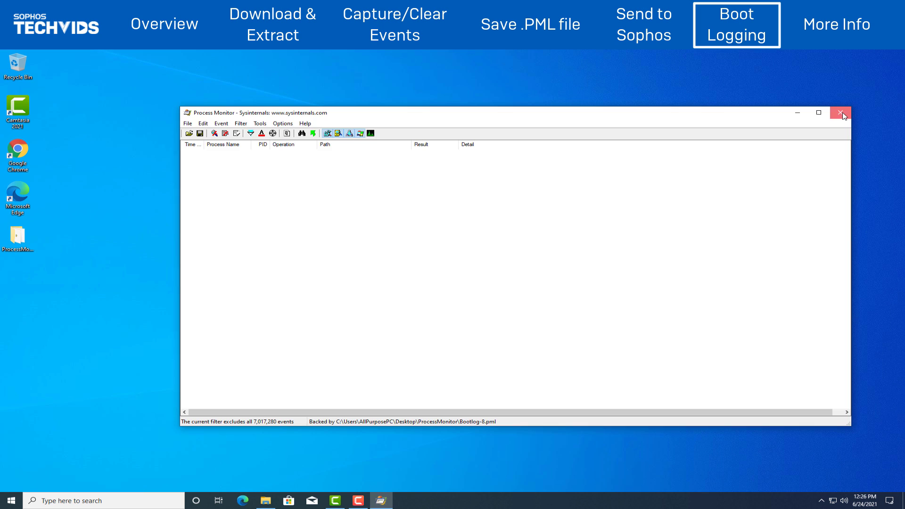
Close the Process Monitor window to reveal Bootlog.pml through Bootlog-8.pml in the folder
click(842, 115)
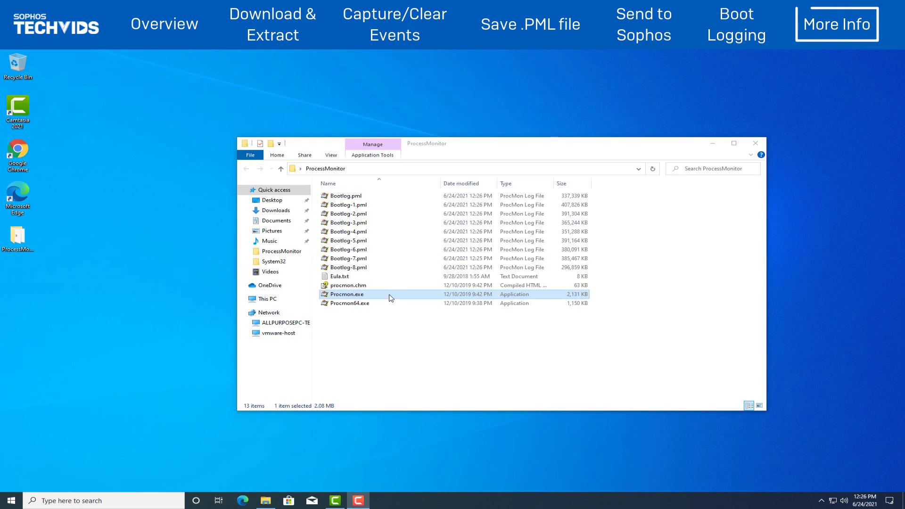